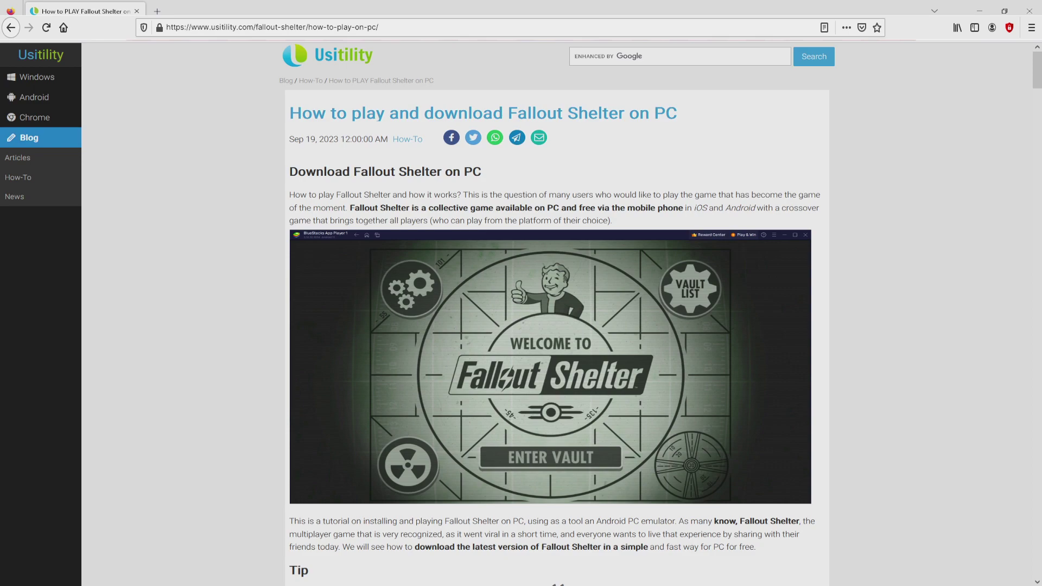
- Follow the article's PC download link and download the BlueStacks installer for Fallout Shelter from its campaign page
scroll(551, 326, down, 4)
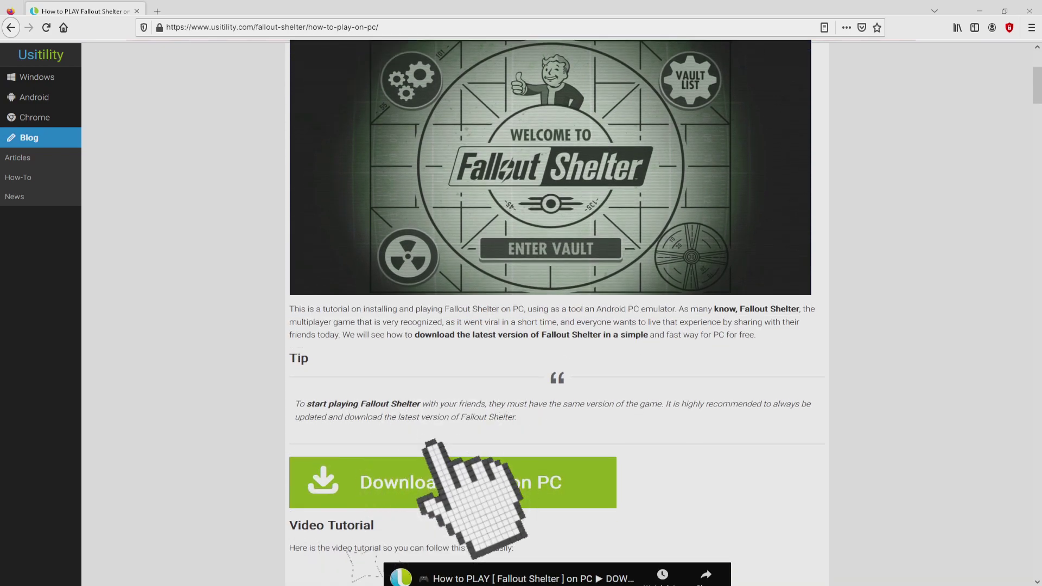
click(453, 482)
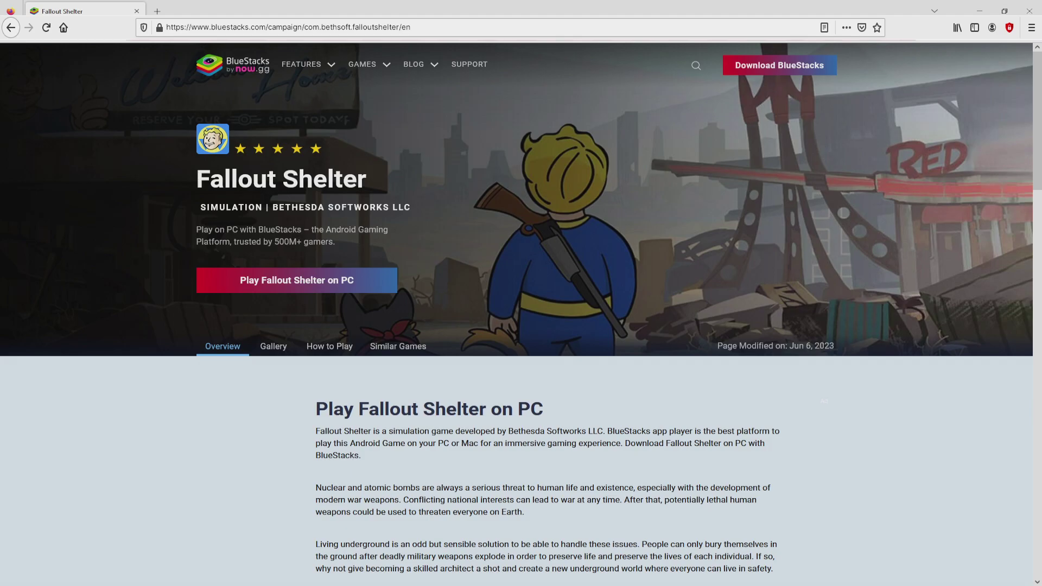
scroll(521, 326, down, 20)
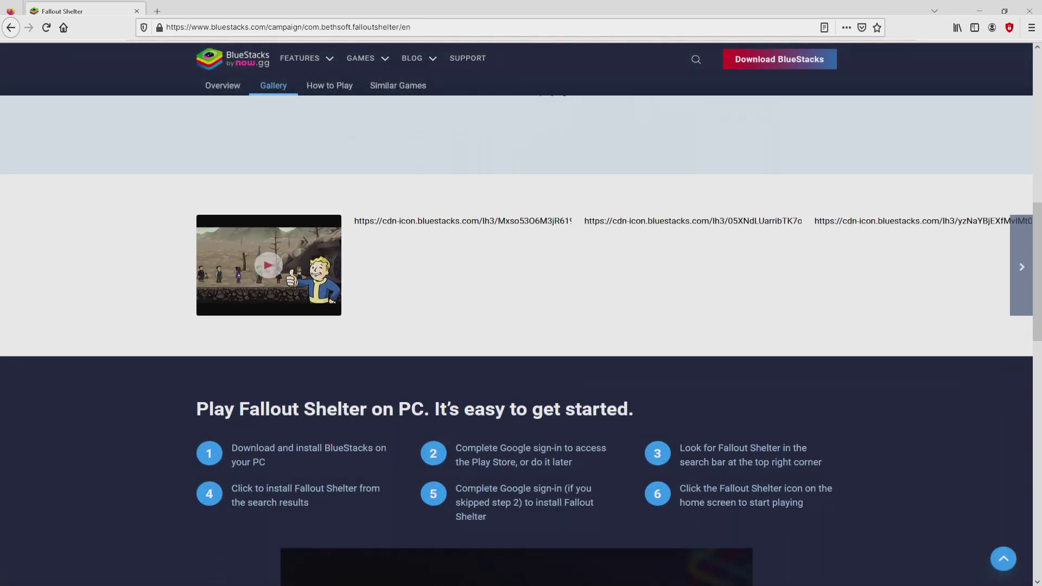
scroll(521, 326, up, 15)
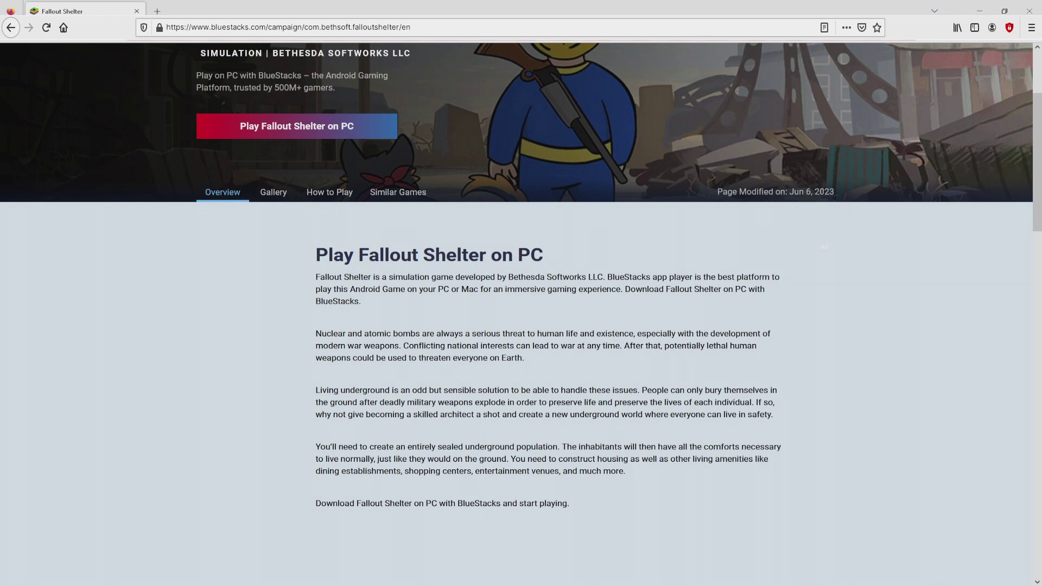
scroll(521, 309, up, 3)
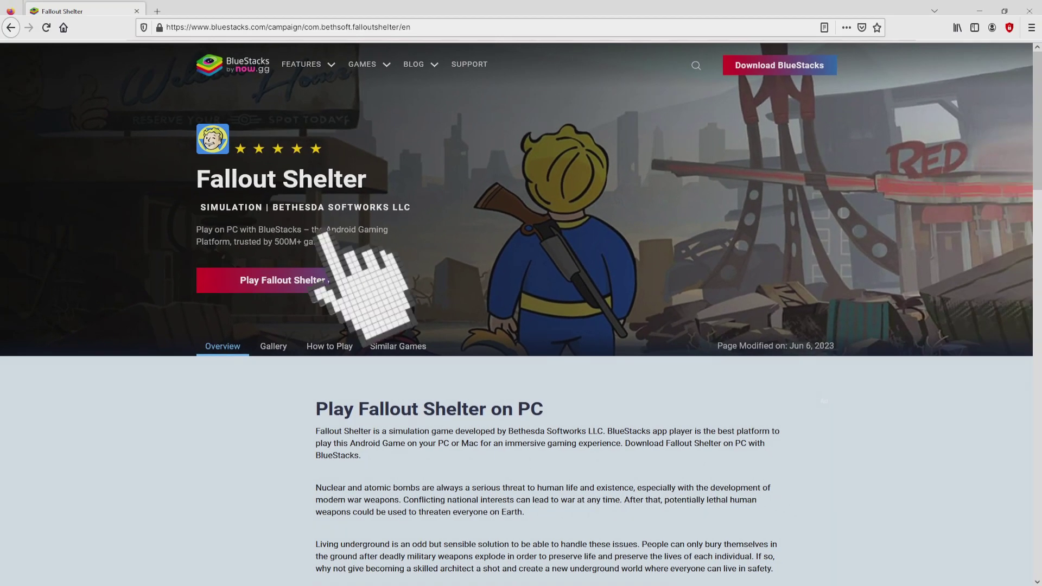
click(296, 281)
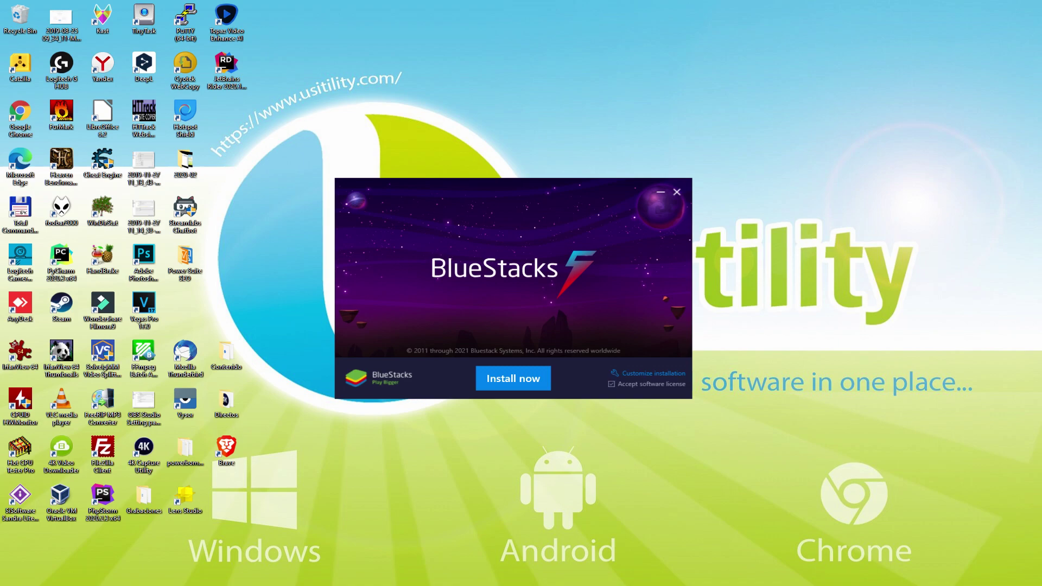
- Review the custom installation data path, keep the default folder, and install BlueStacks
click(640, 371)
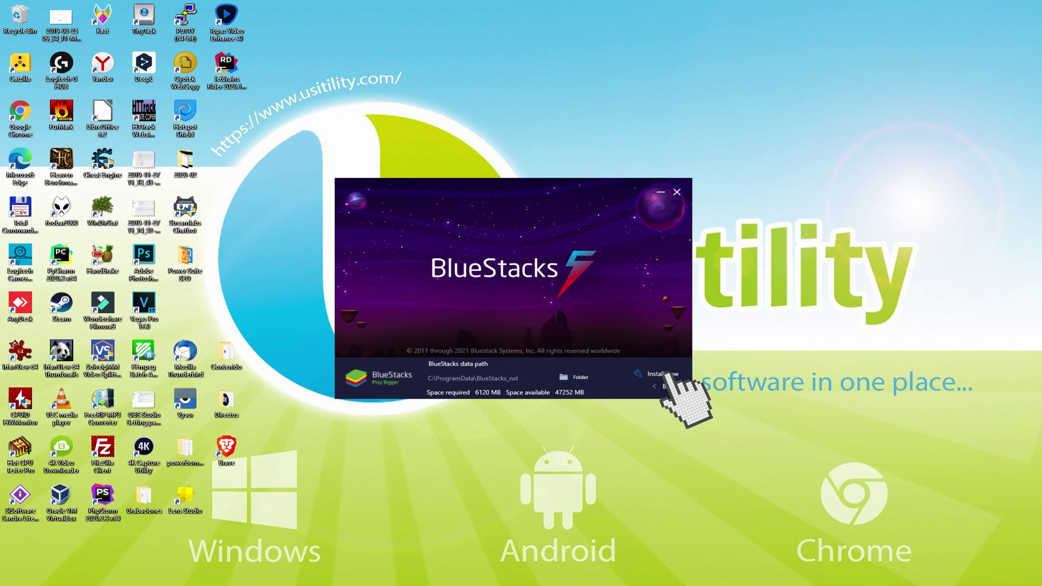
click(660, 386)
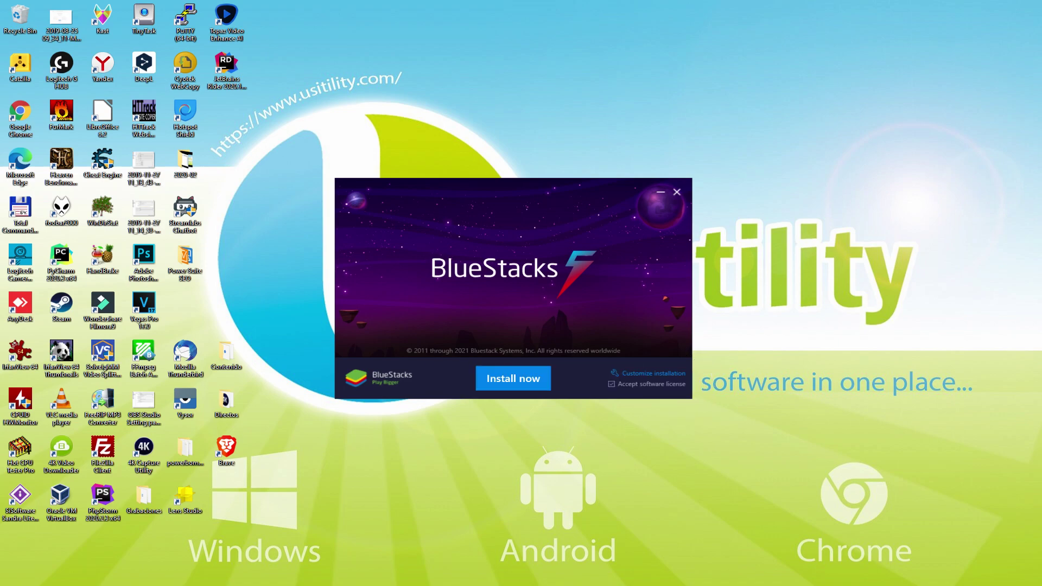
click(513, 379)
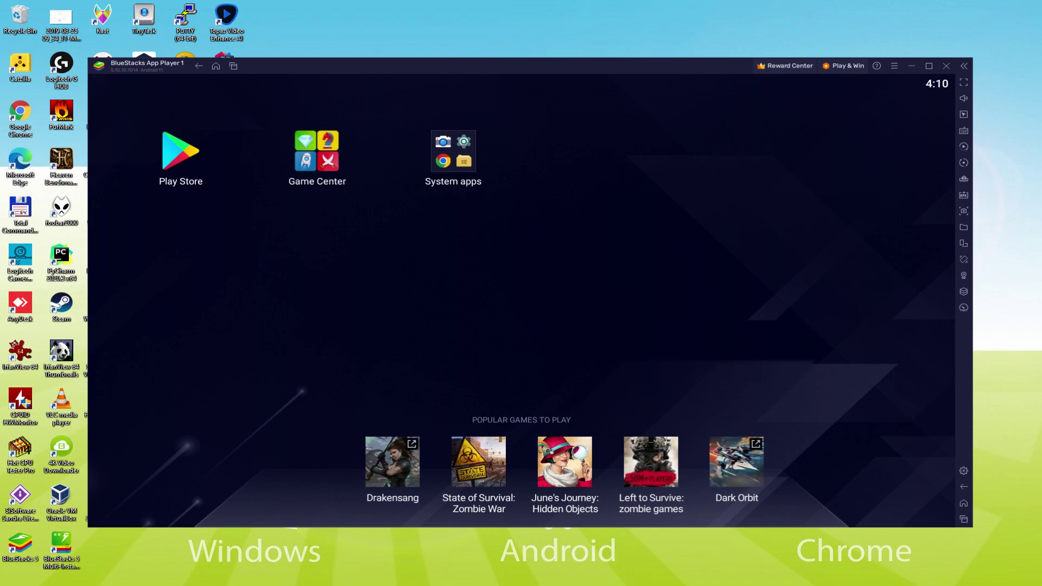
- Sign in to the Play Store with a Google account, agree to the terms, and accept Google services with Google Drive backup off
click(182, 155)
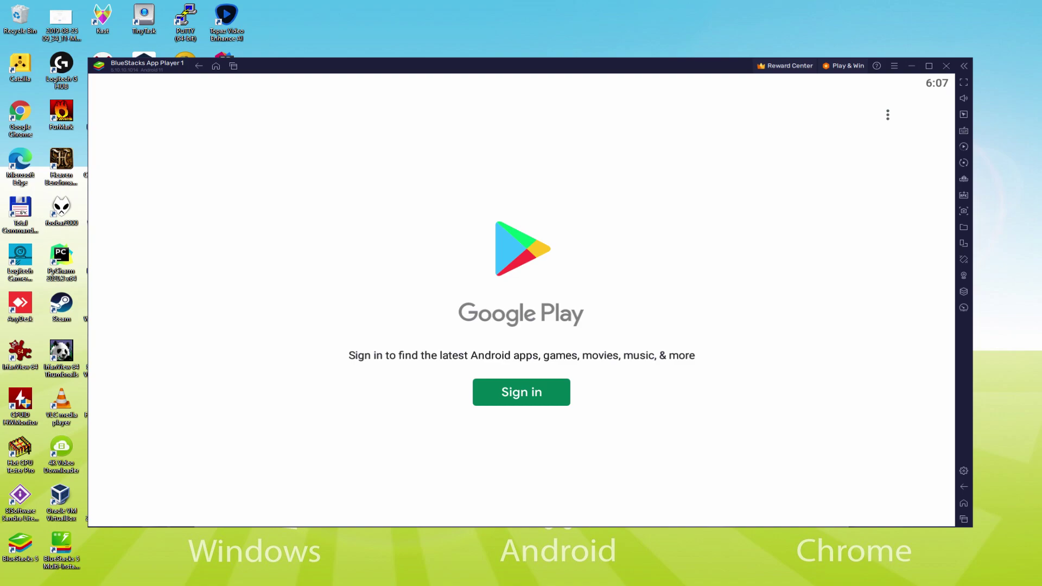
click(522, 392)
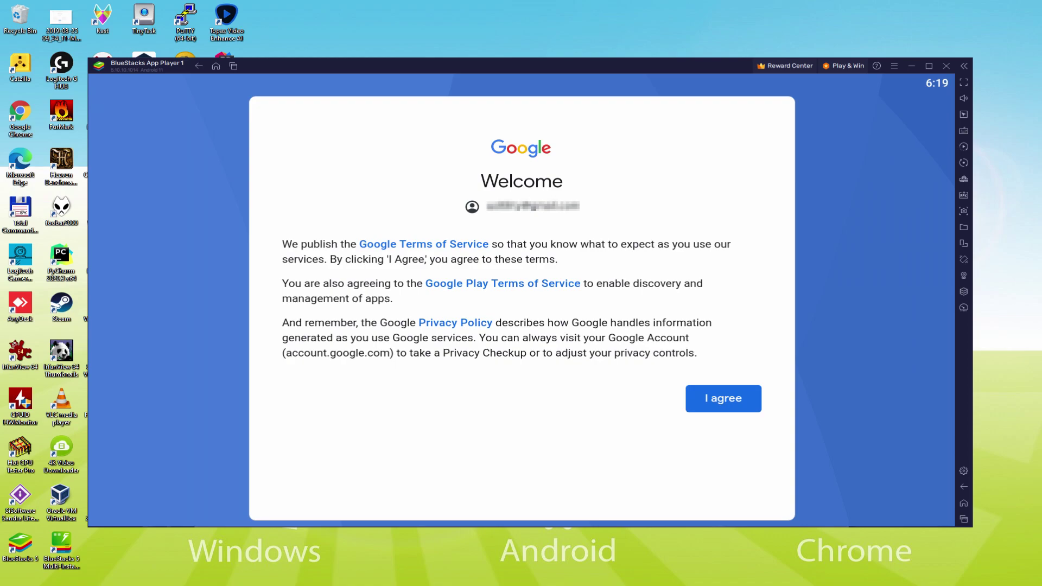
click(743, 396)
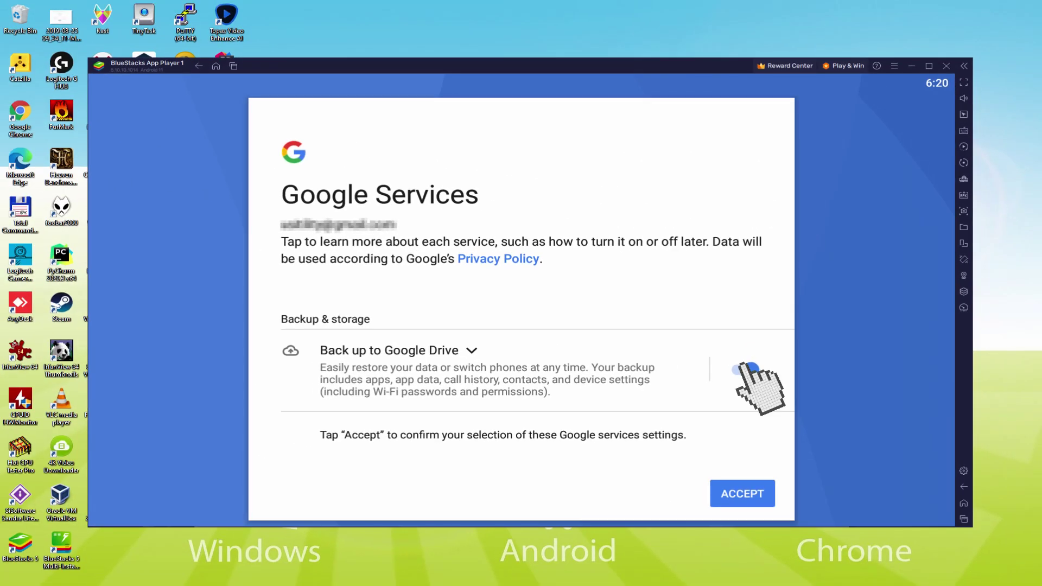
click(744, 369)
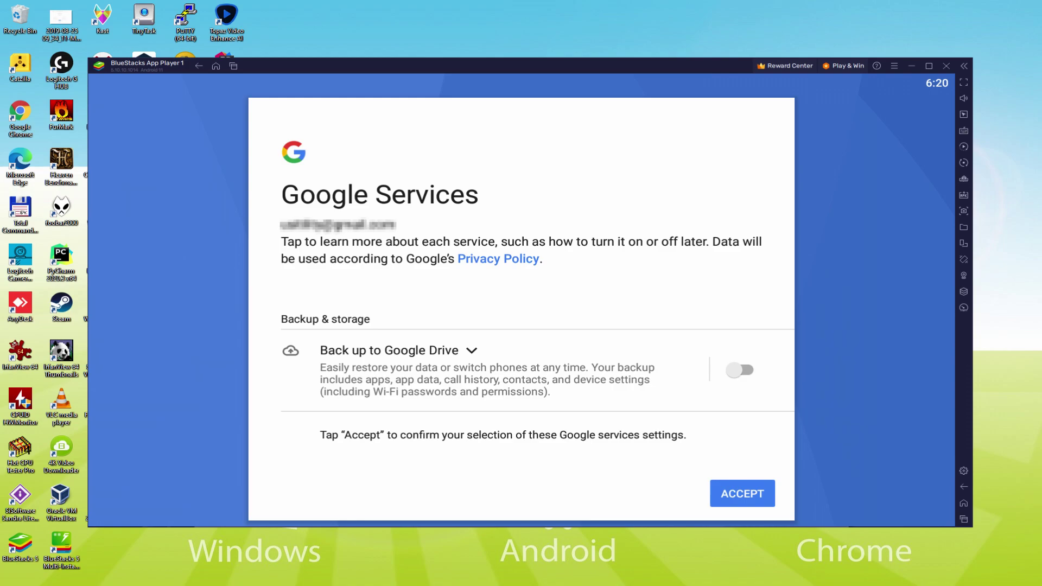
click(743, 493)
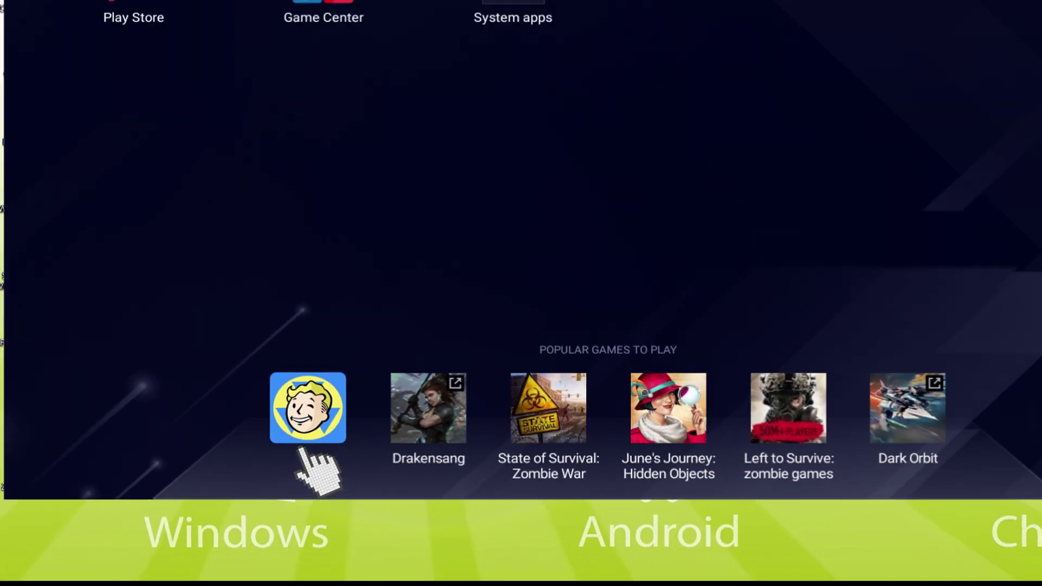
- Install Fallout Shelter from its Google Play page and launch the game
click(313, 260)
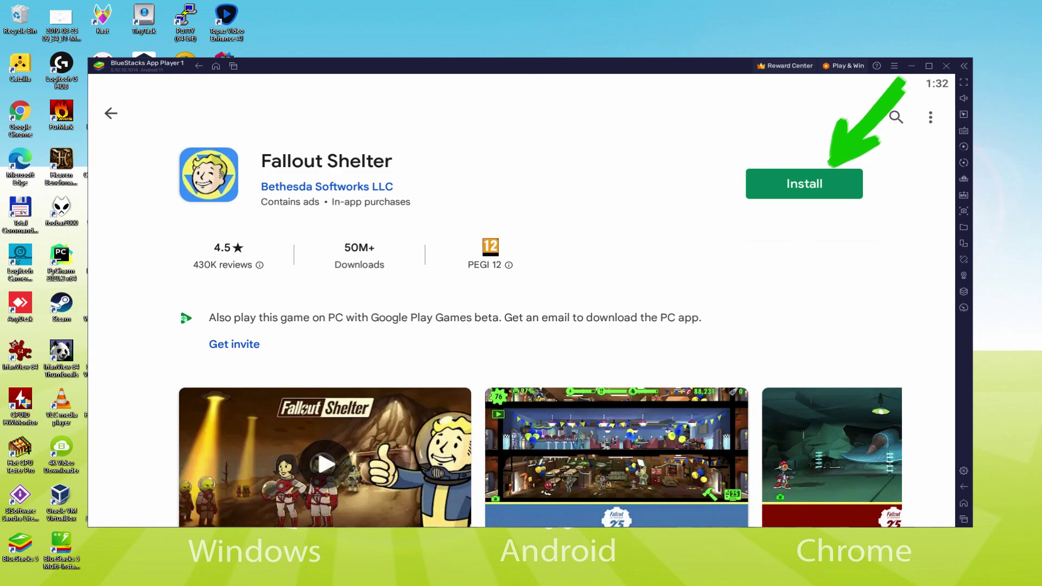
click(831, 179)
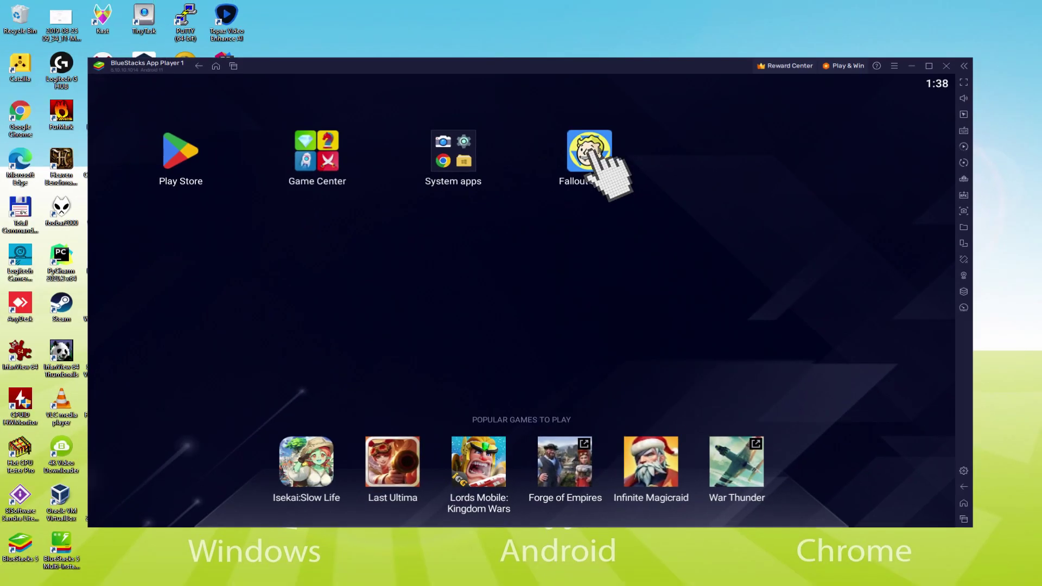
click(592, 155)
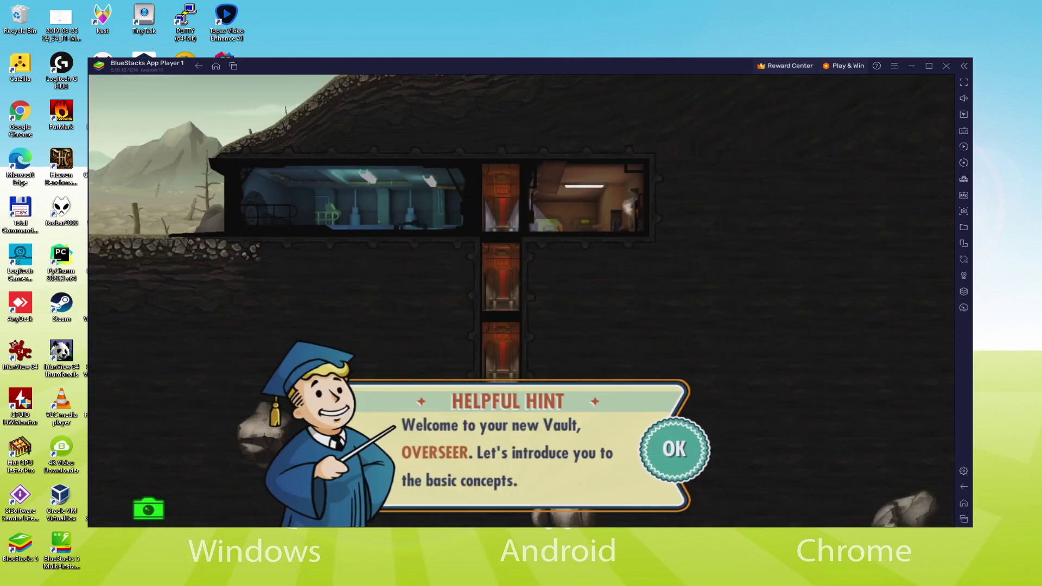
- Dismiss the welcome hint and build a Power Generator on the vault's second level, directly left of the elevator
click(675, 447)
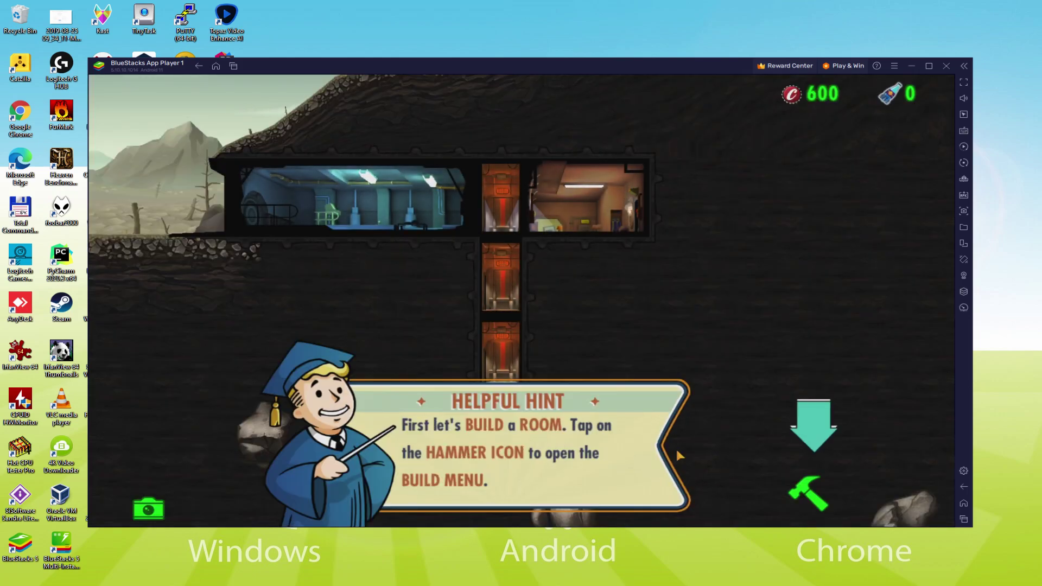
click(810, 489)
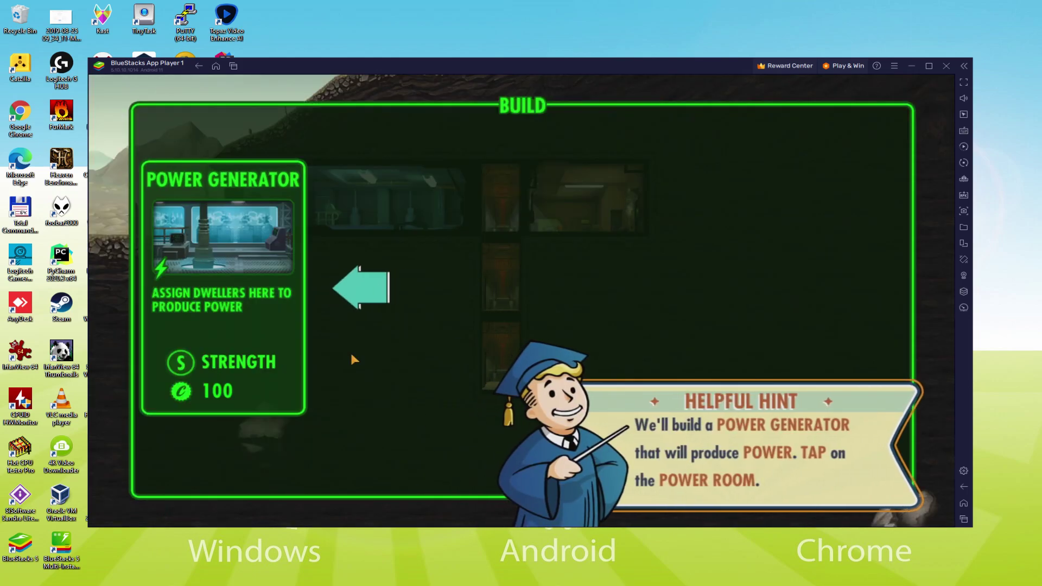
click(293, 317)
click(243, 276)
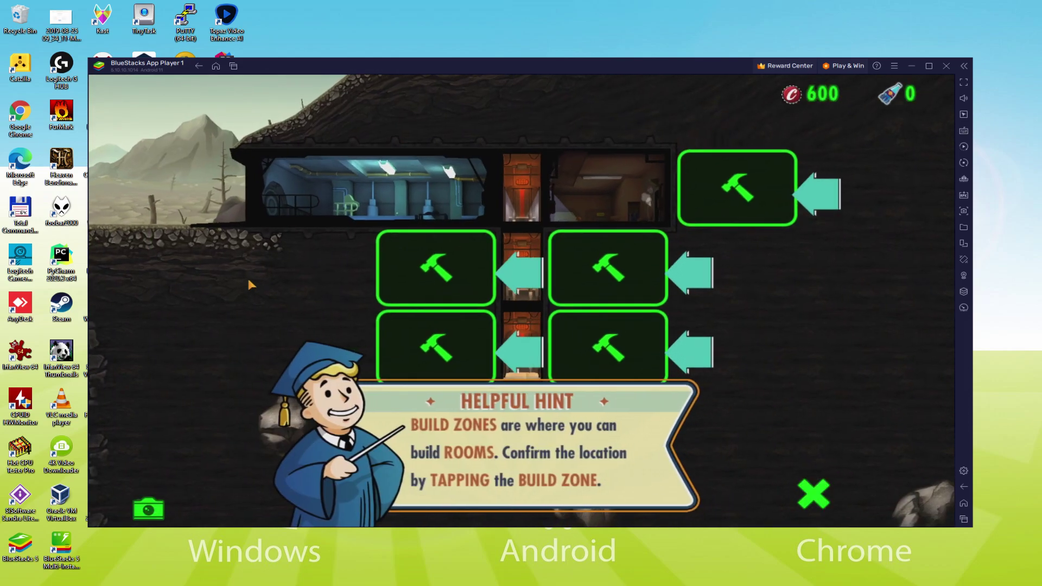
click(491, 253)
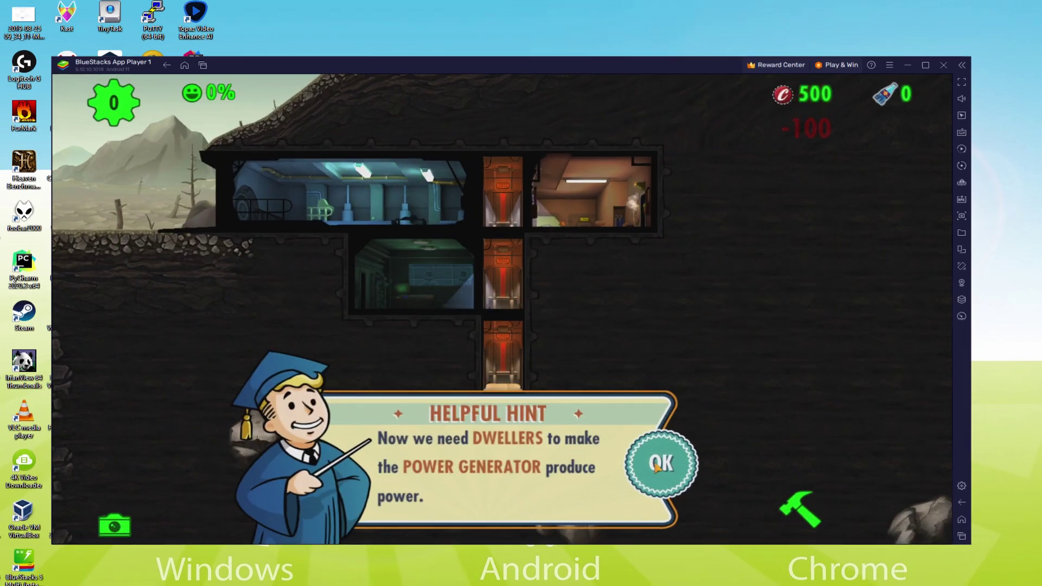
- Go through the dweller hints and assign both waiting dwellers to the Power Generator room
click(659, 464)
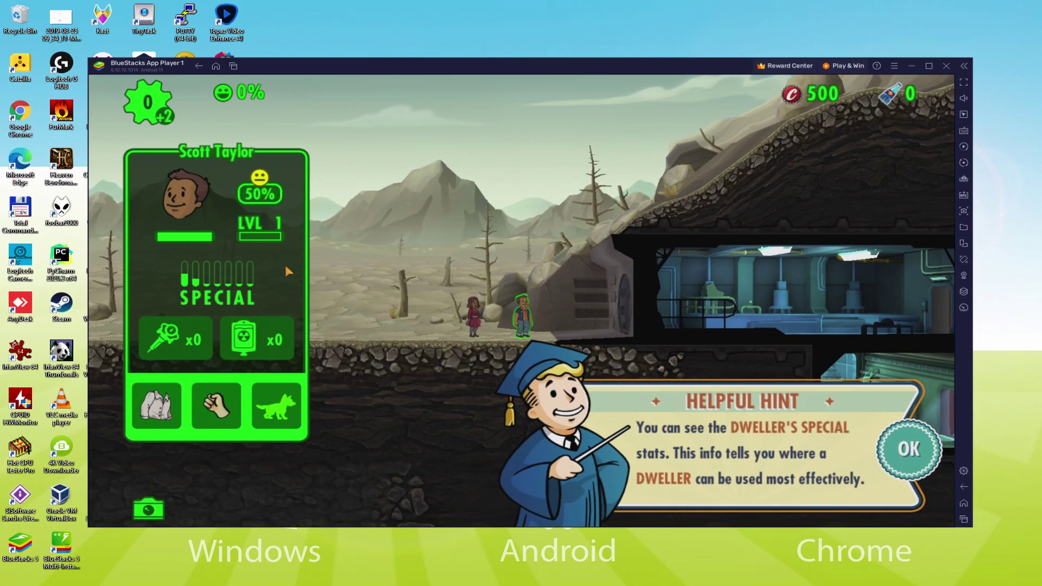
click(884, 448)
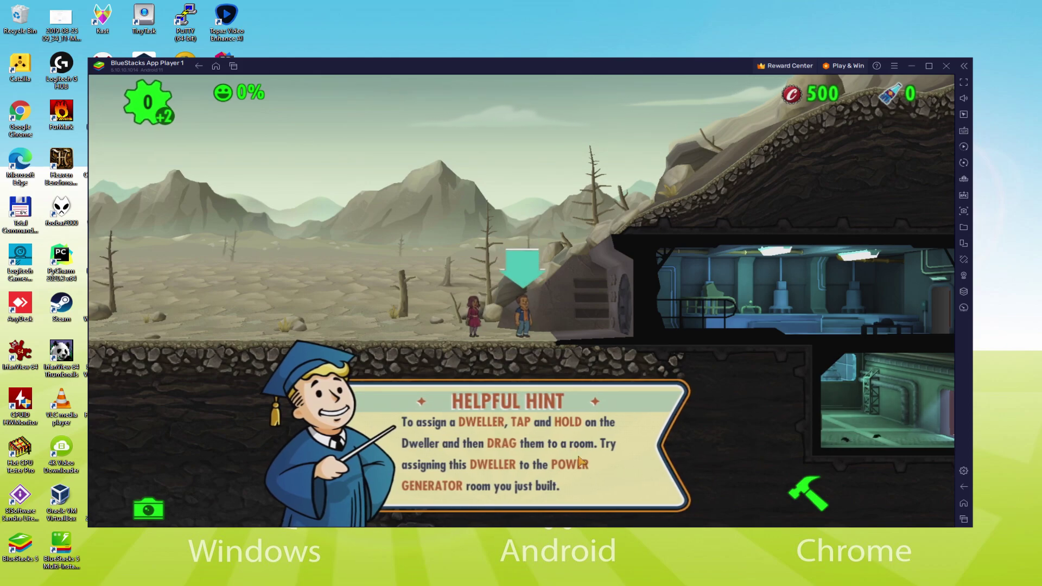
drag(528, 324, 841, 380)
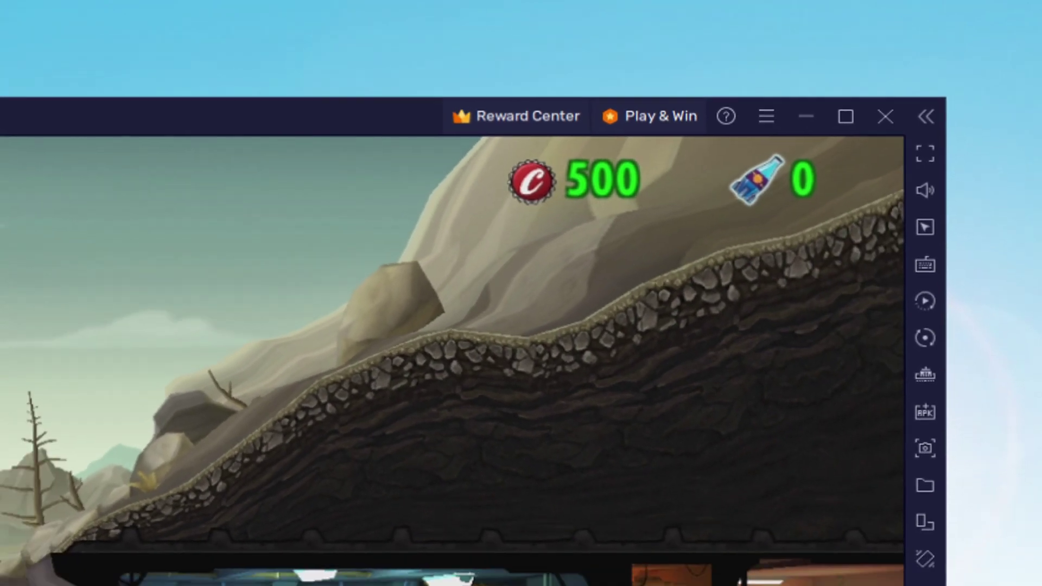
drag(518, 312, 765, 376)
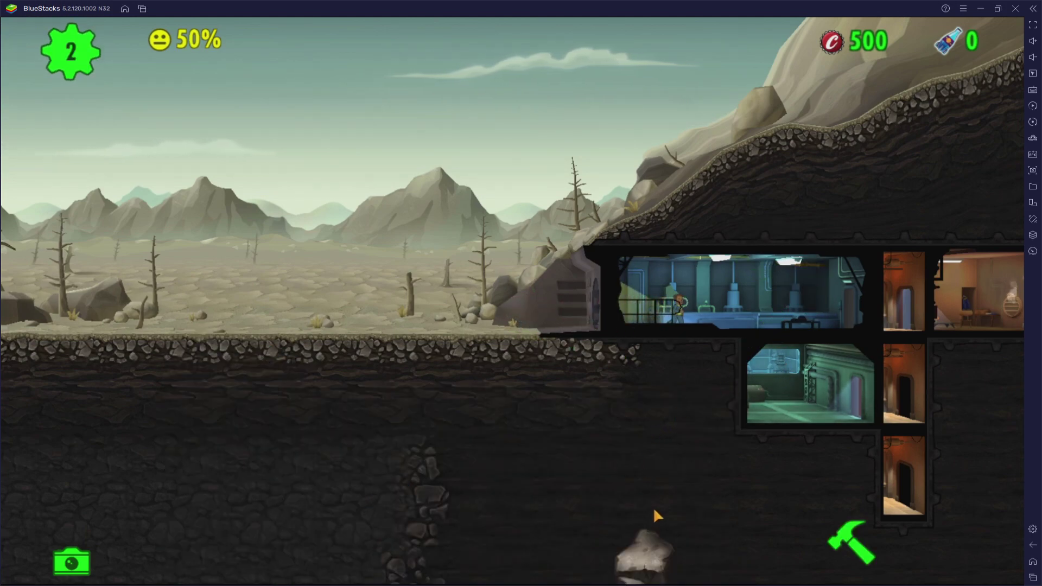
- Restore the maximized emulator window, switch the game to full screen, and return to windowed mode
click(999, 6)
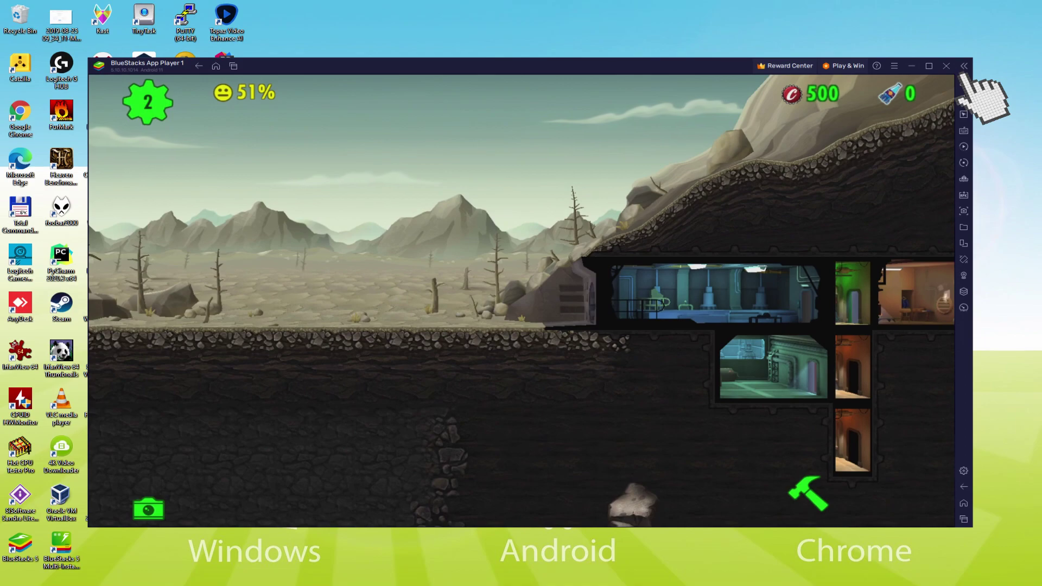
click(910, 103)
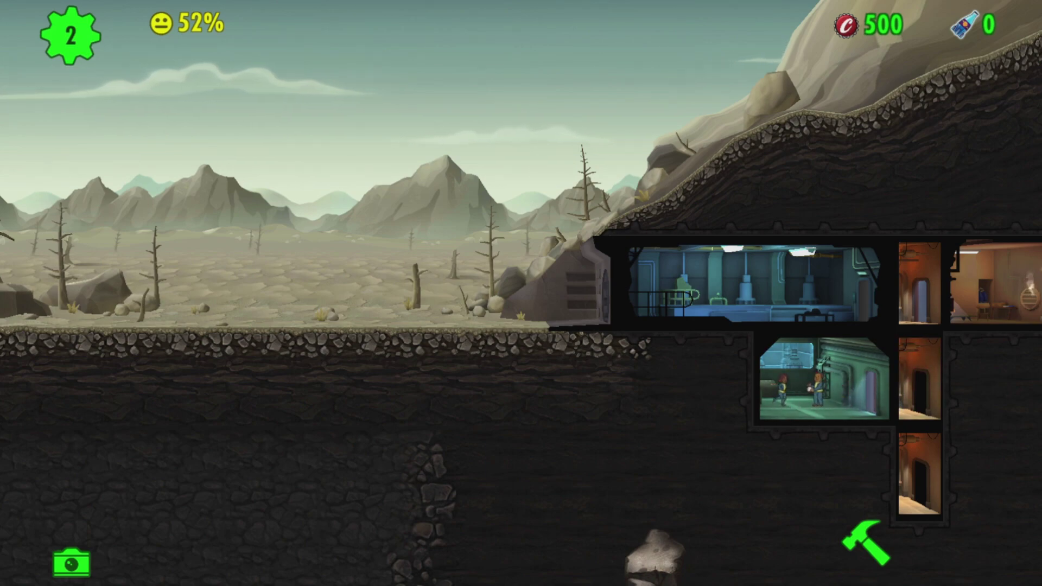
key(F11)
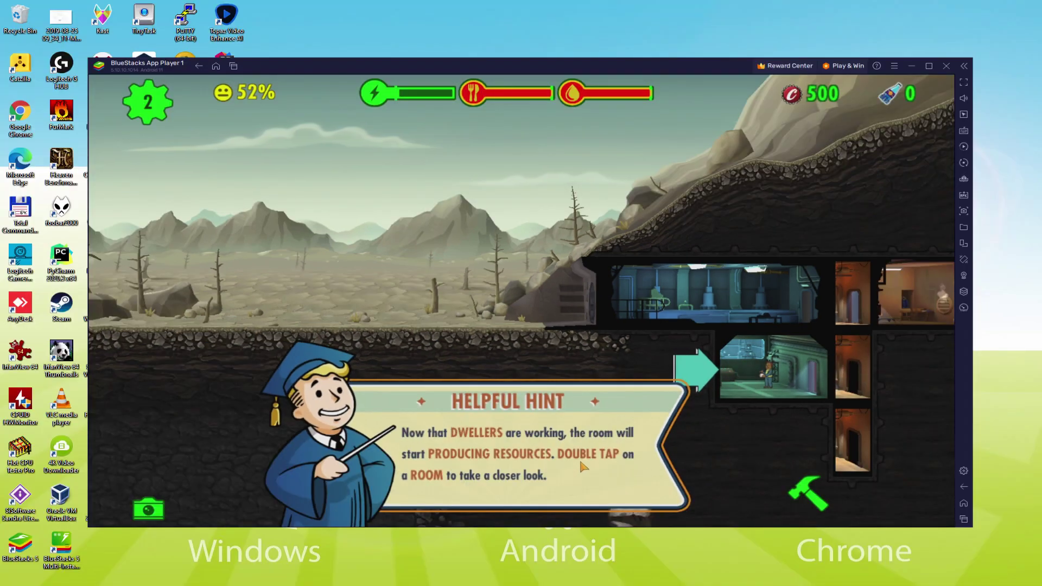
- Take a closer look at the Power Generator room, rush its production, and dismiss the hints
double_click(786, 375)
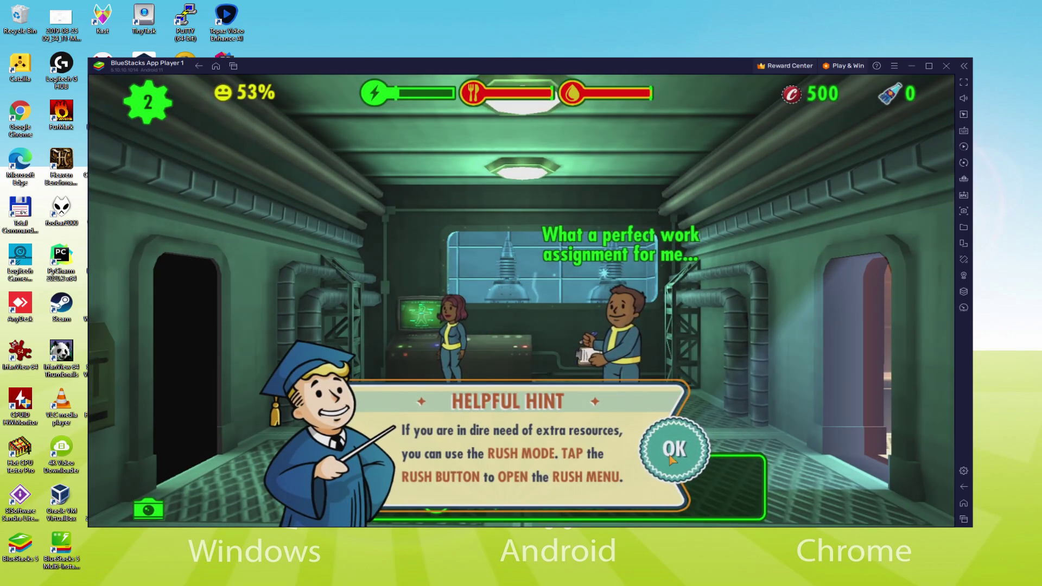
click(683, 474)
click(666, 495)
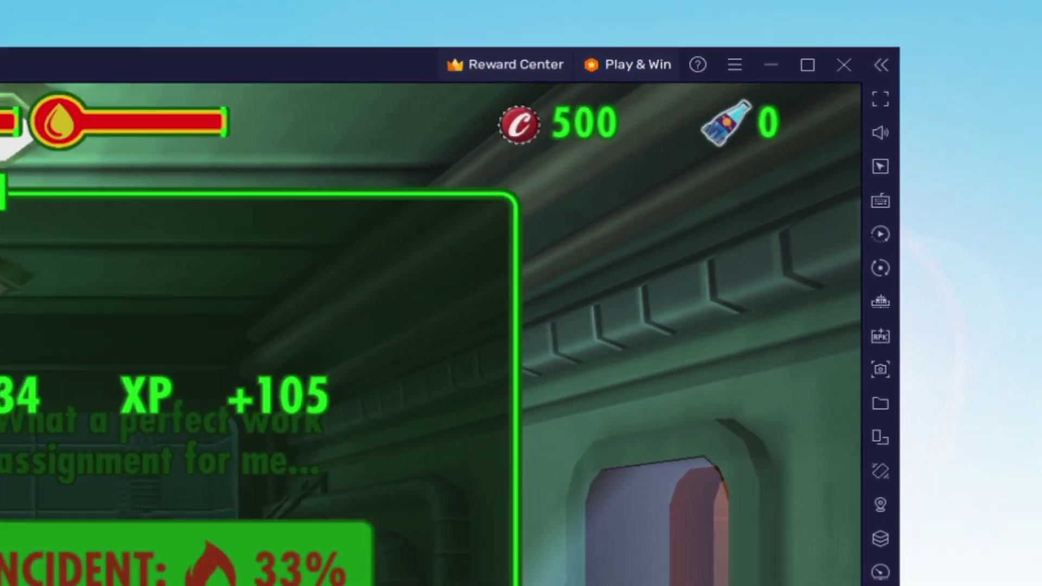
key(Escape)
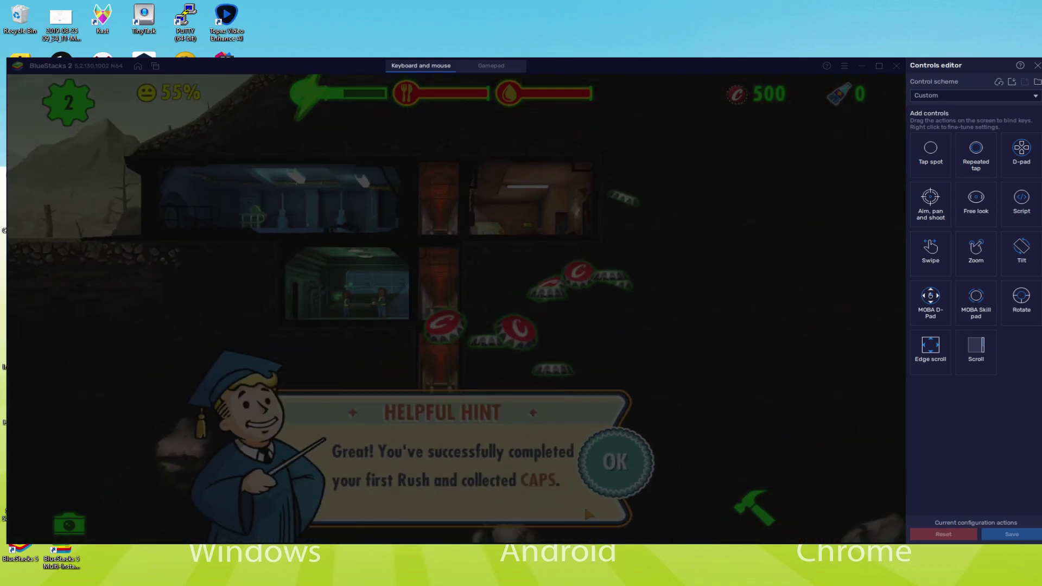
click(630, 451)
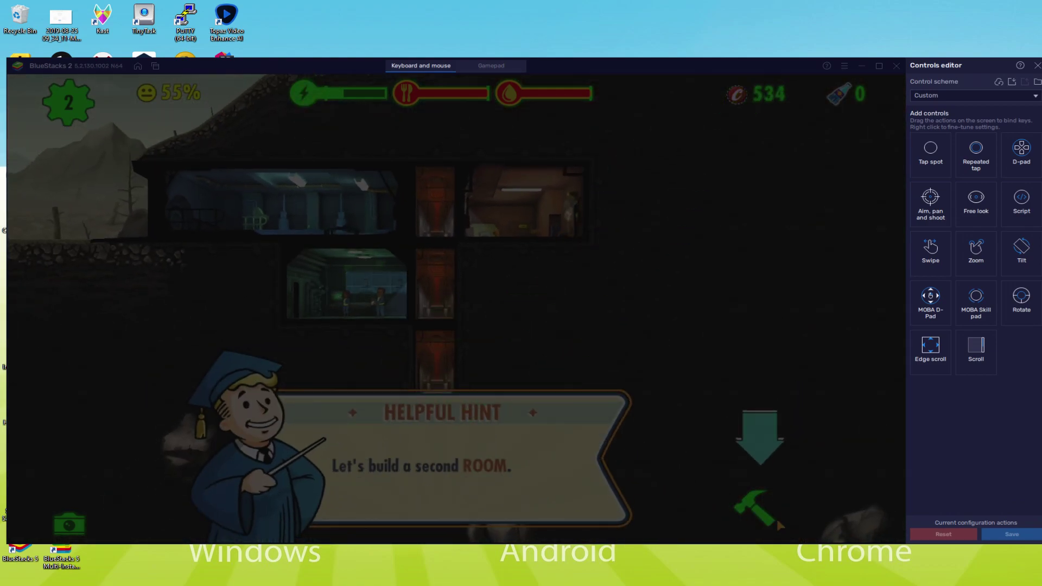
- Build a Diner on the second level in the zone directly left of the Power Generator
click(755, 507)
click(206, 313)
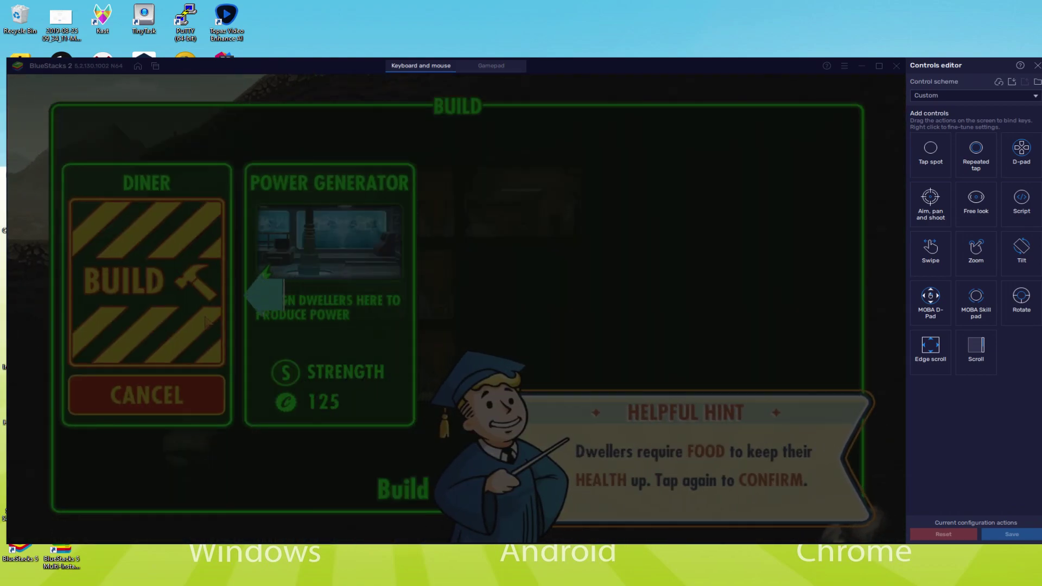
click(189, 293)
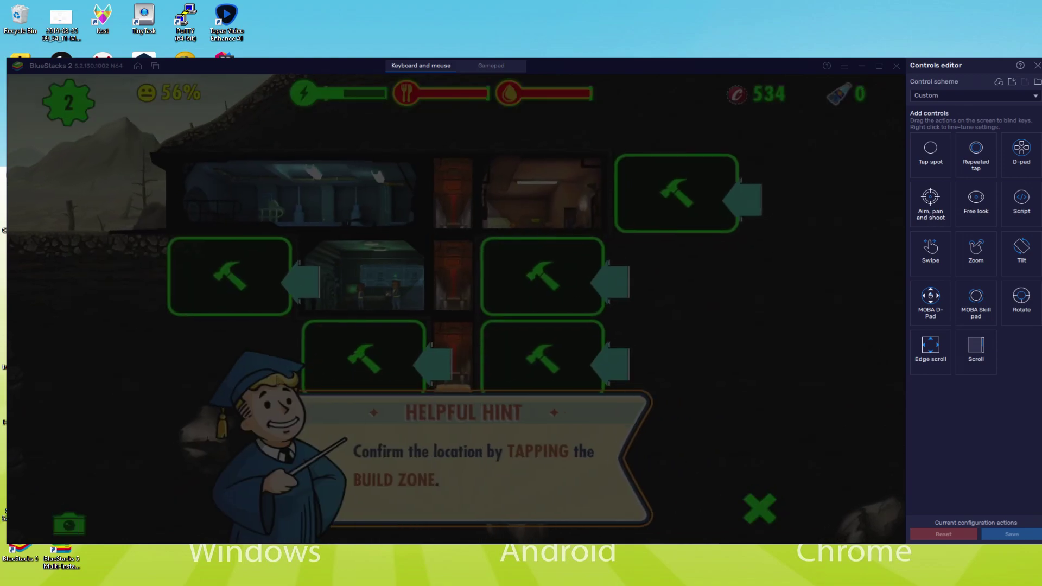
click(247, 261)
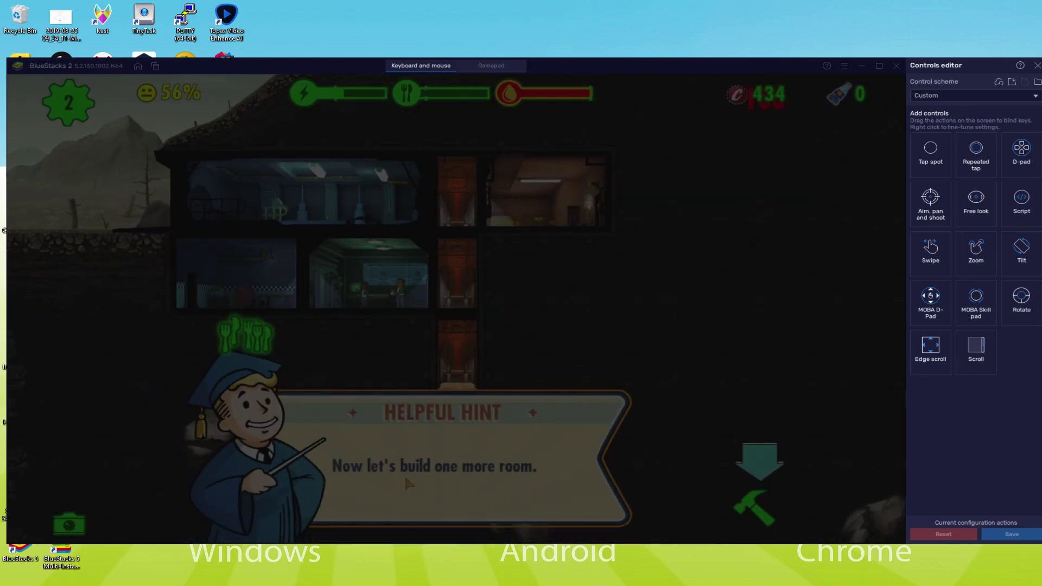
- Build a Water Treatment room on the second level in the zone directly left of the Diner
click(755, 508)
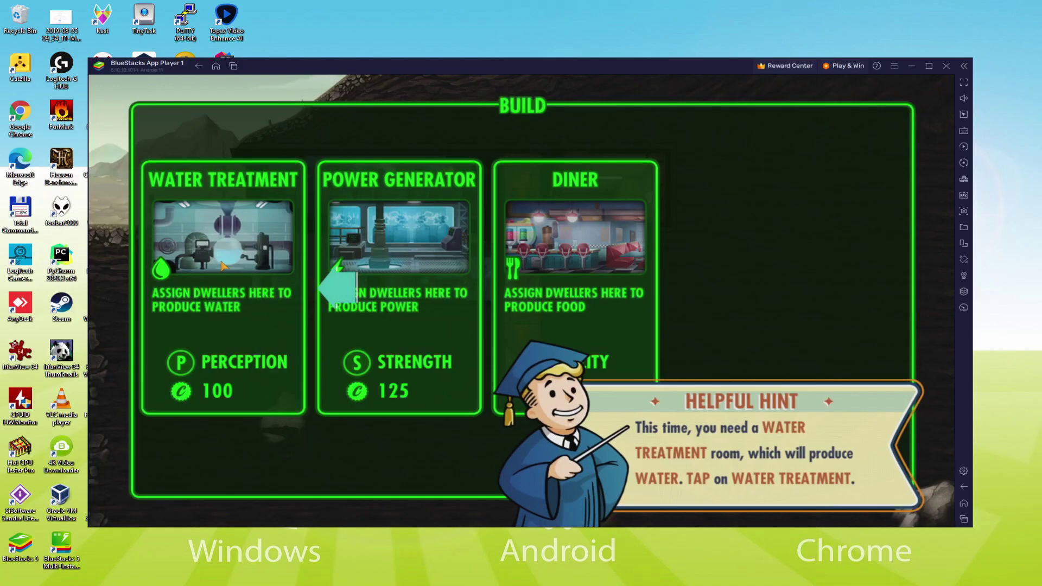
click(261, 312)
click(265, 316)
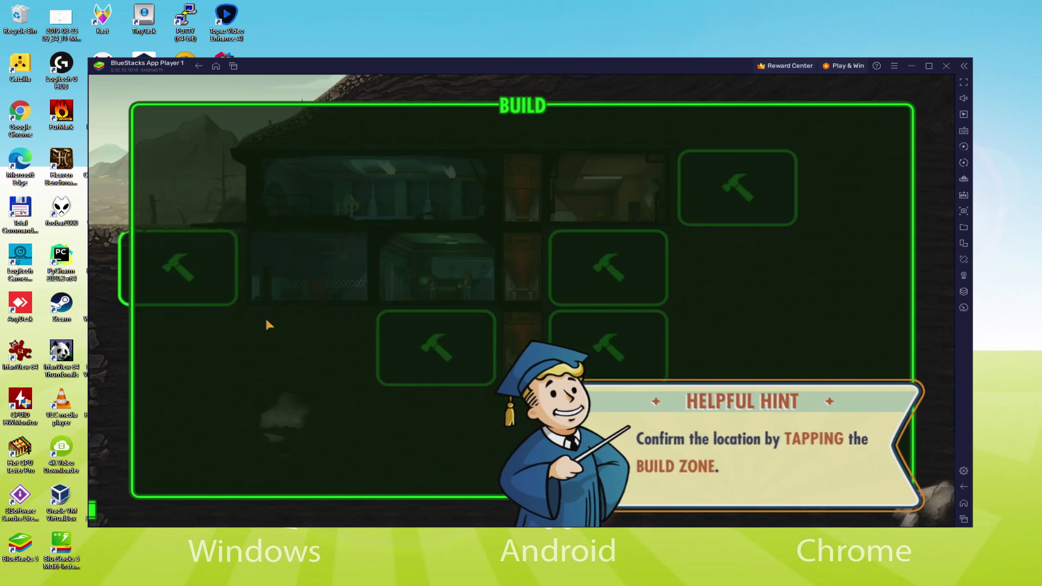
click(261, 294)
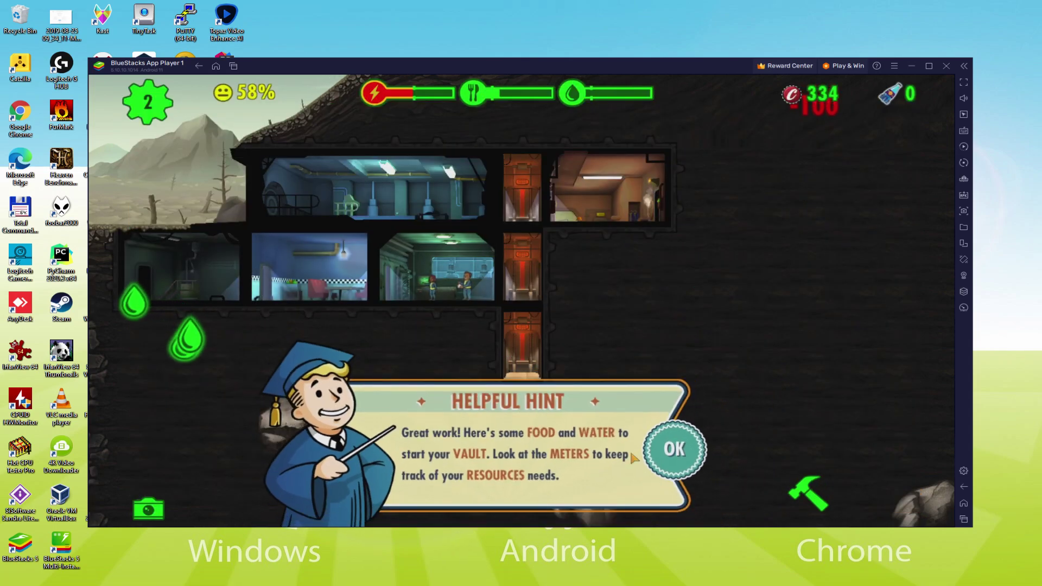
- Acknowledge the hints about food and water resources and about more dwellers at the vault door
click(678, 448)
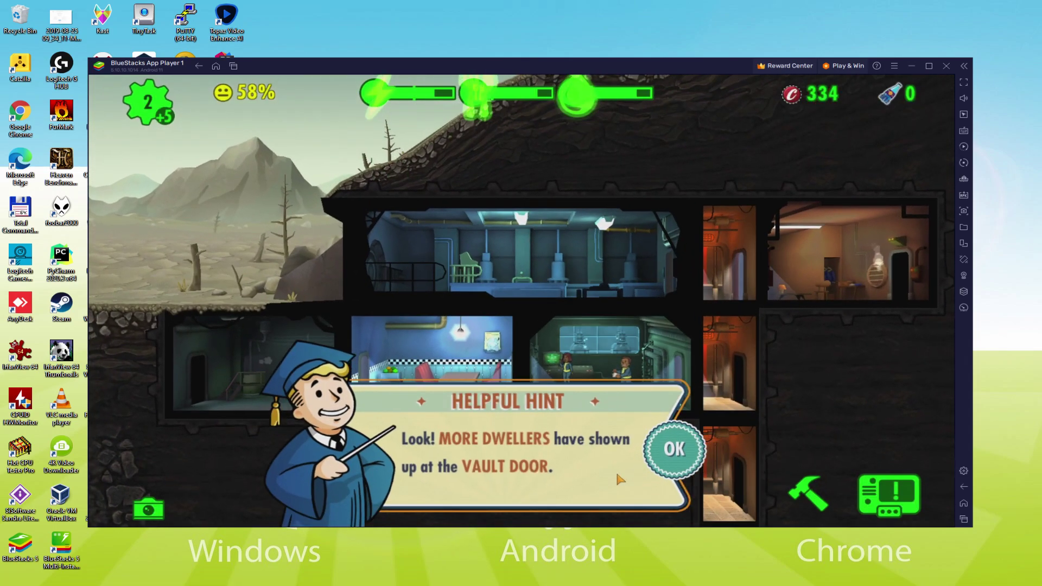
click(487, 448)
click(517, 464)
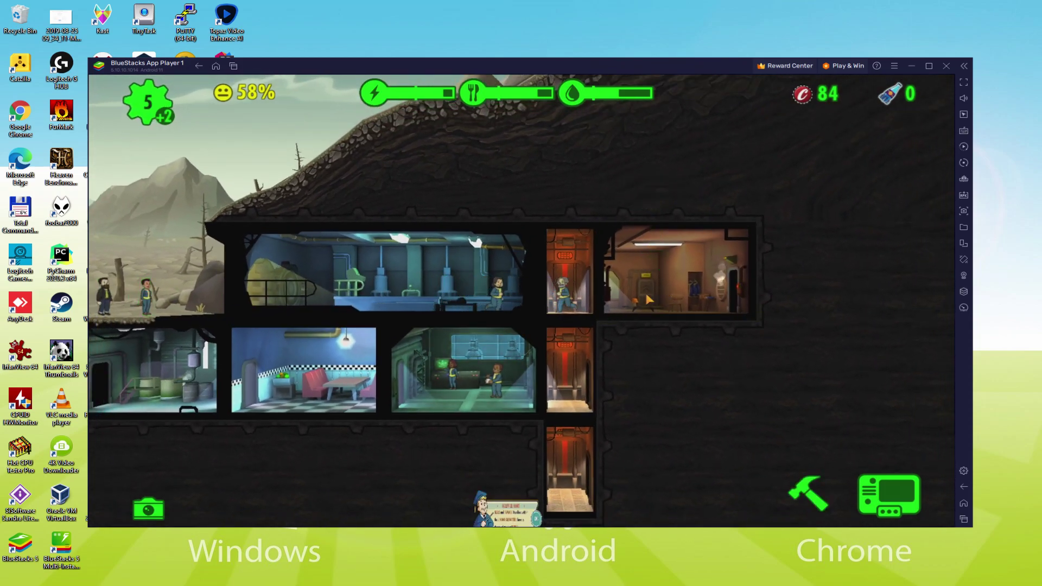
- Assign one of the dwellers waiting outside to the Power Generator and another to the Living Quarters
click(243, 200)
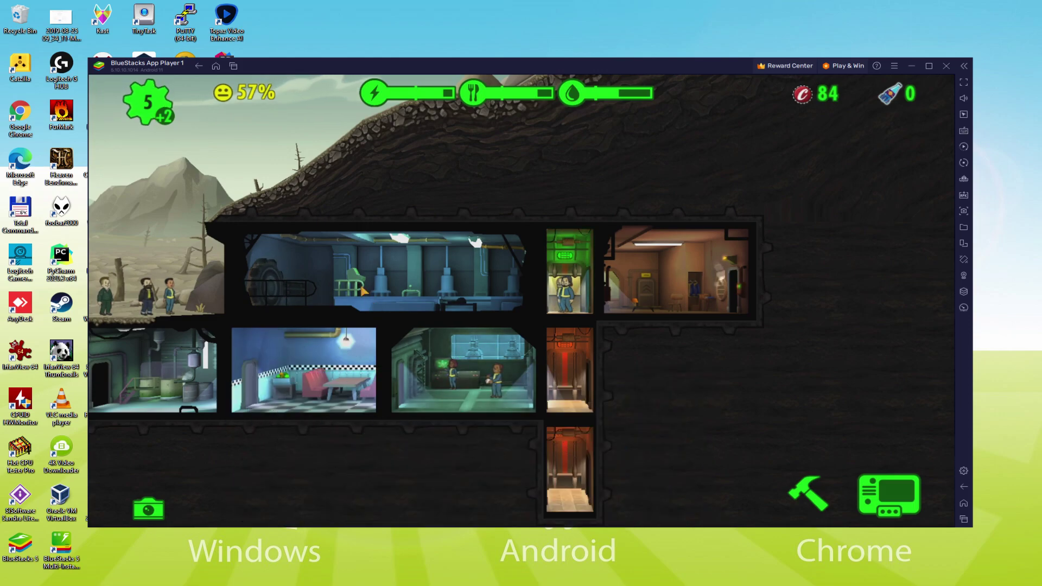
click(454, 325)
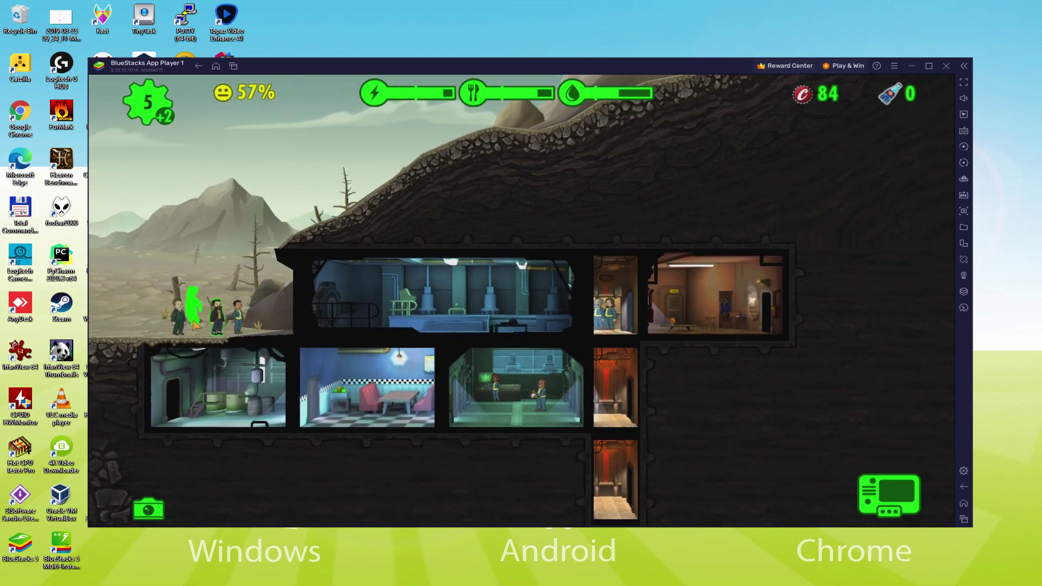
drag(454, 325, 518, 372)
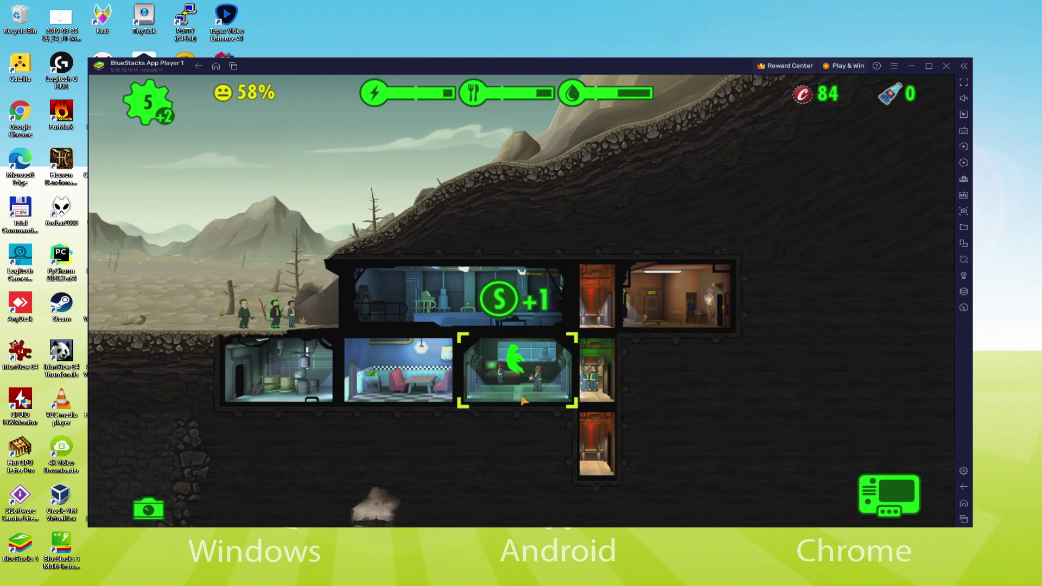
drag(277, 321, 685, 320)
- Open the Pip-Boy menu and look through its entries
click(890, 498)
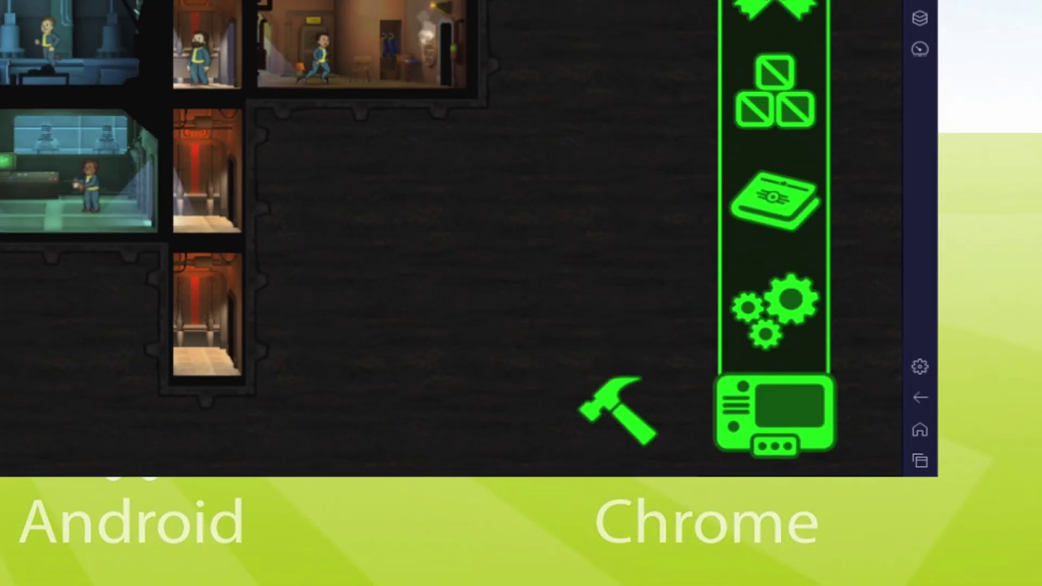
click(875, 260)
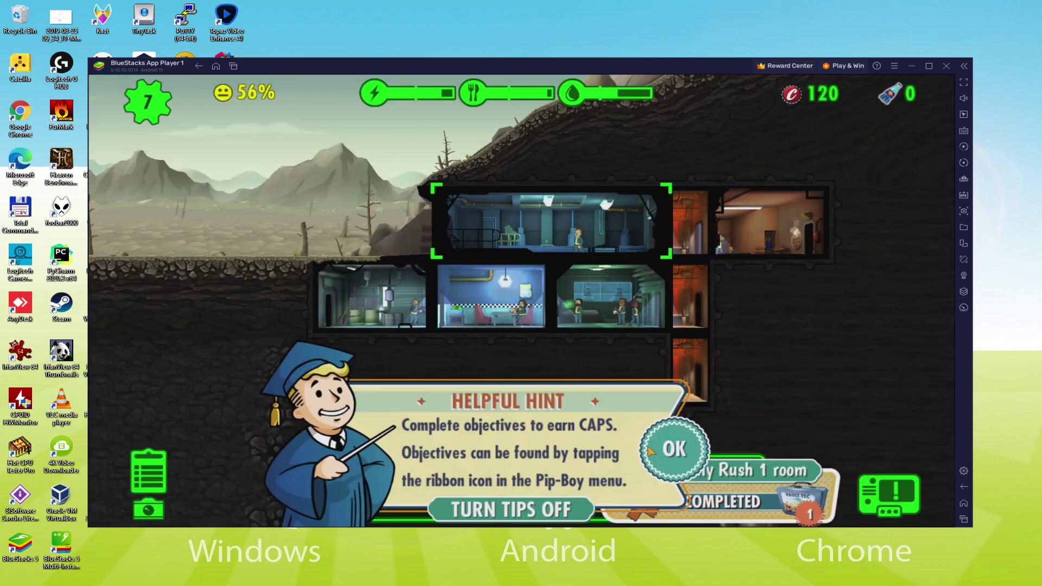
- Dismiss the hint about completing objectives and inspect the Vault Door room
click(681, 459)
click(581, 246)
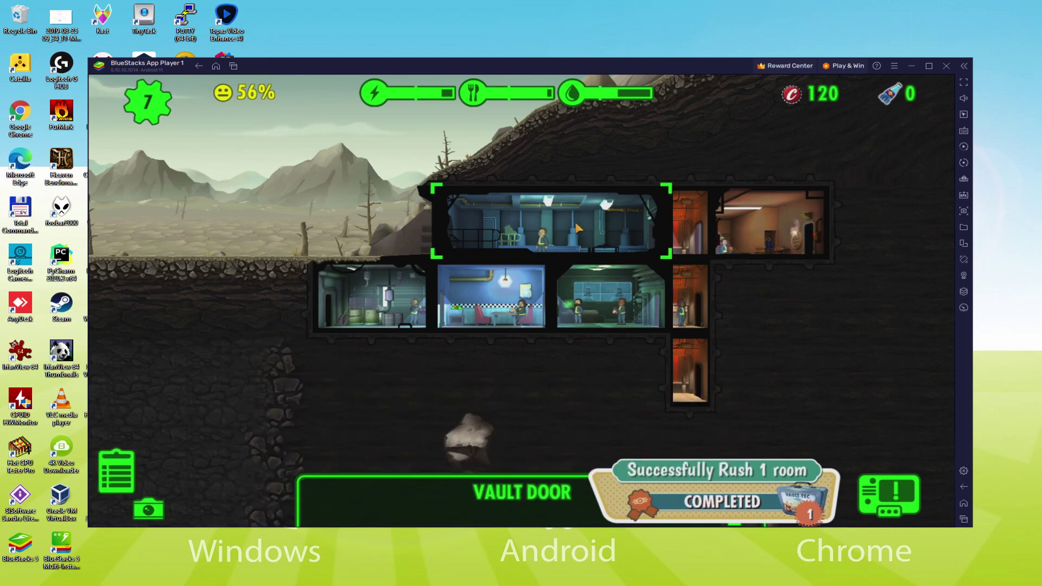
click(586, 453)
- Try to upgrade the Living Quarters on the first level
click(753, 272)
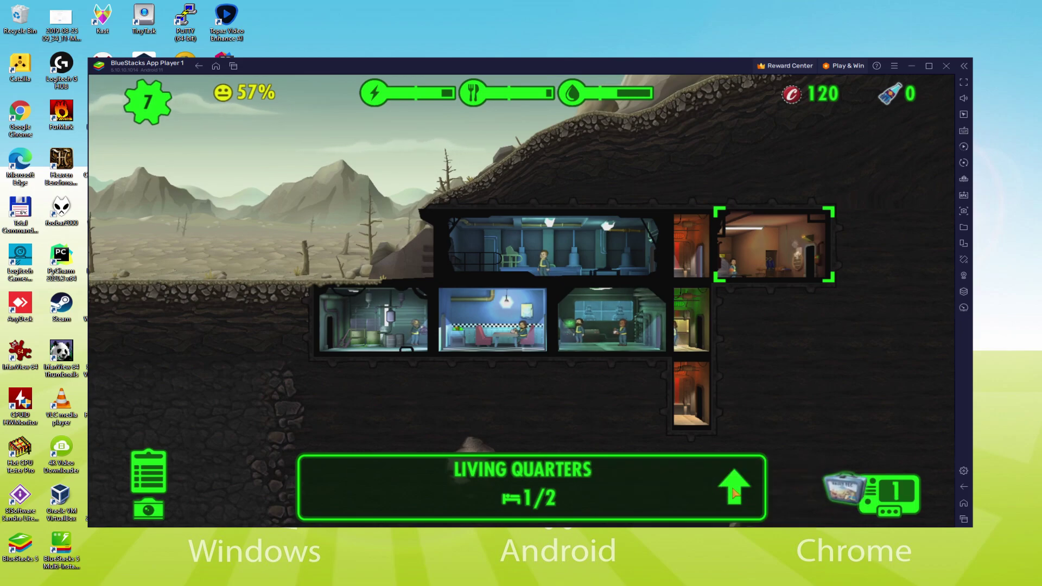
click(728, 484)
click(562, 394)
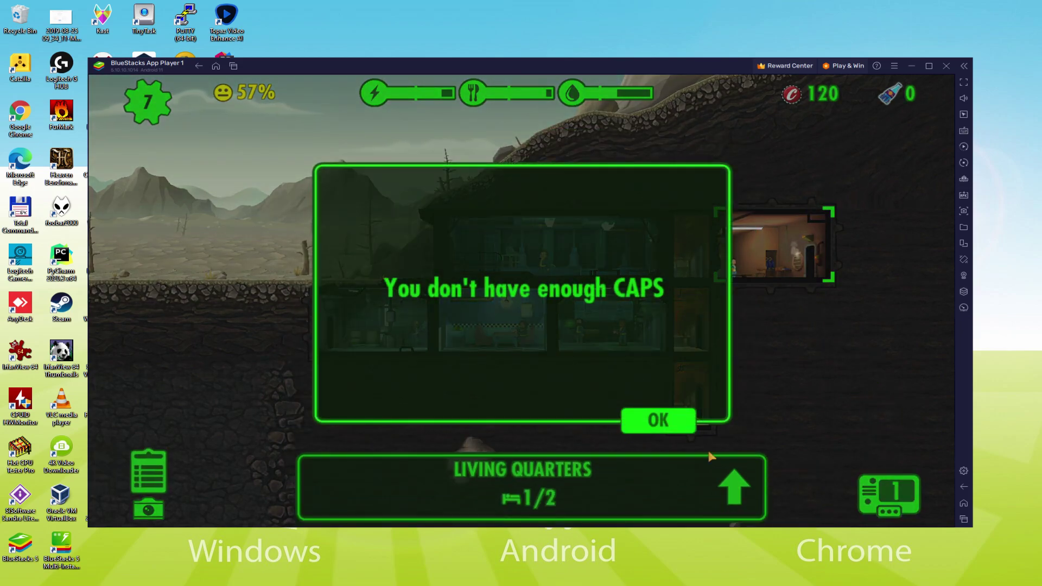
click(659, 420)
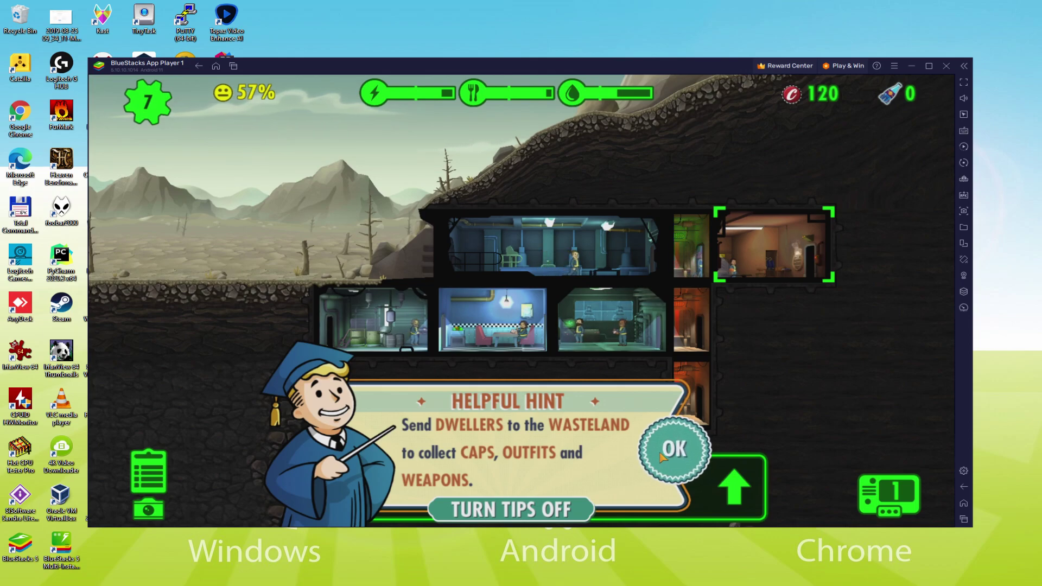
- Dismiss the Wasteland hint and inspect the vault's production rooms, Living Quarters, Vault Door and lowest elevator
click(658, 461)
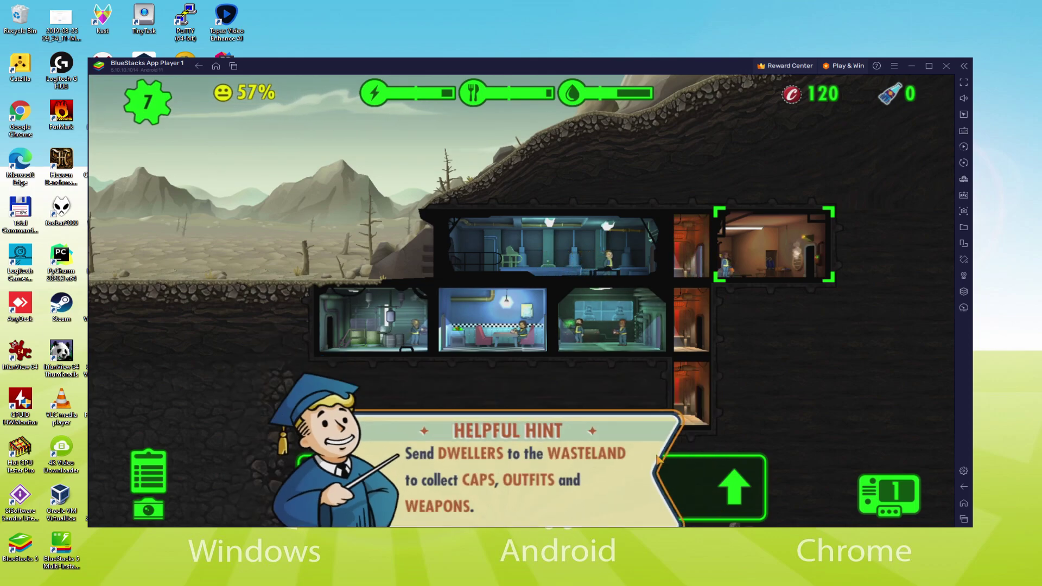
click(420, 333)
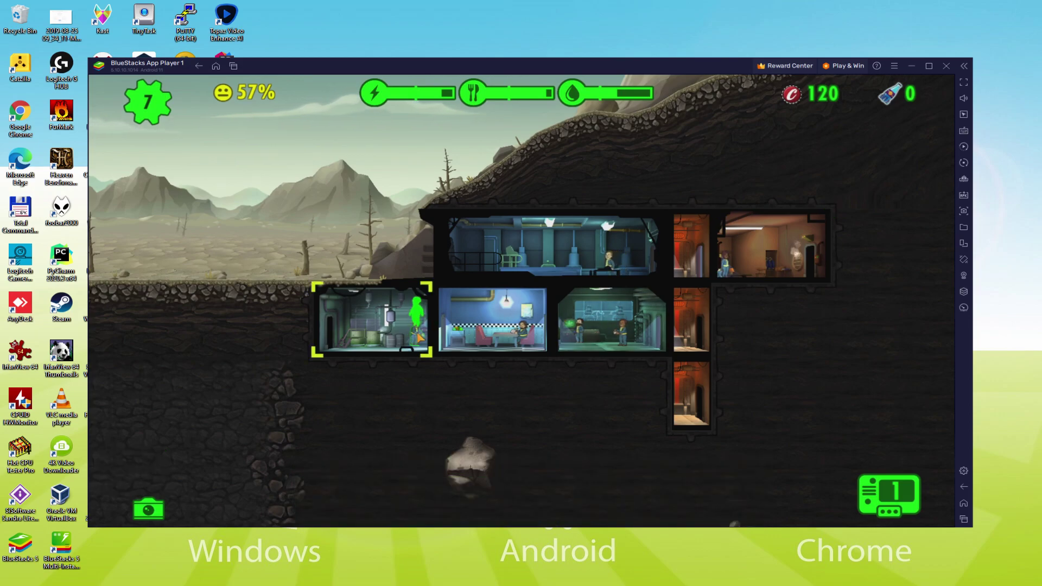
click(567, 311)
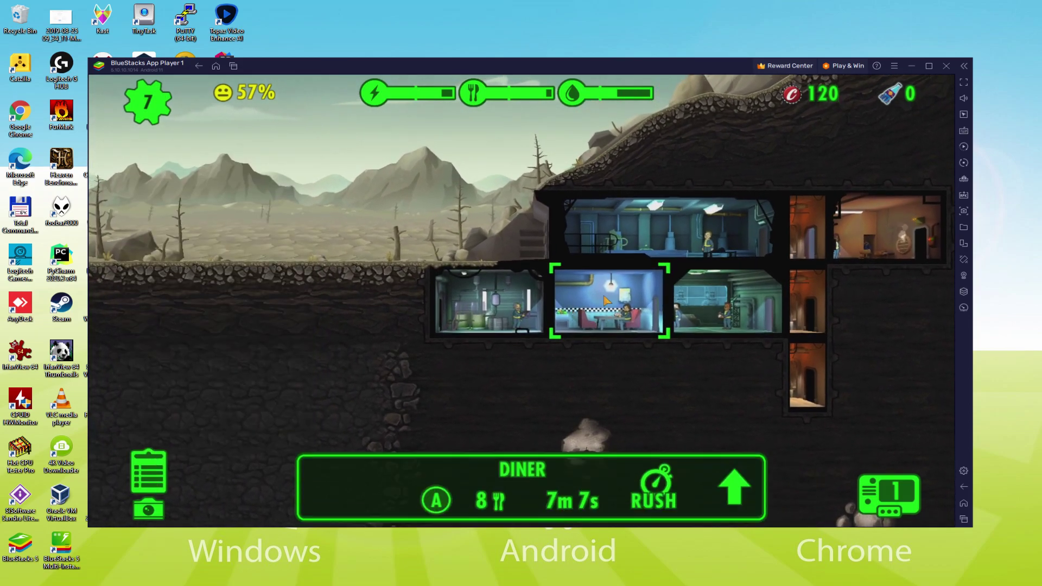
click(730, 323)
click(843, 250)
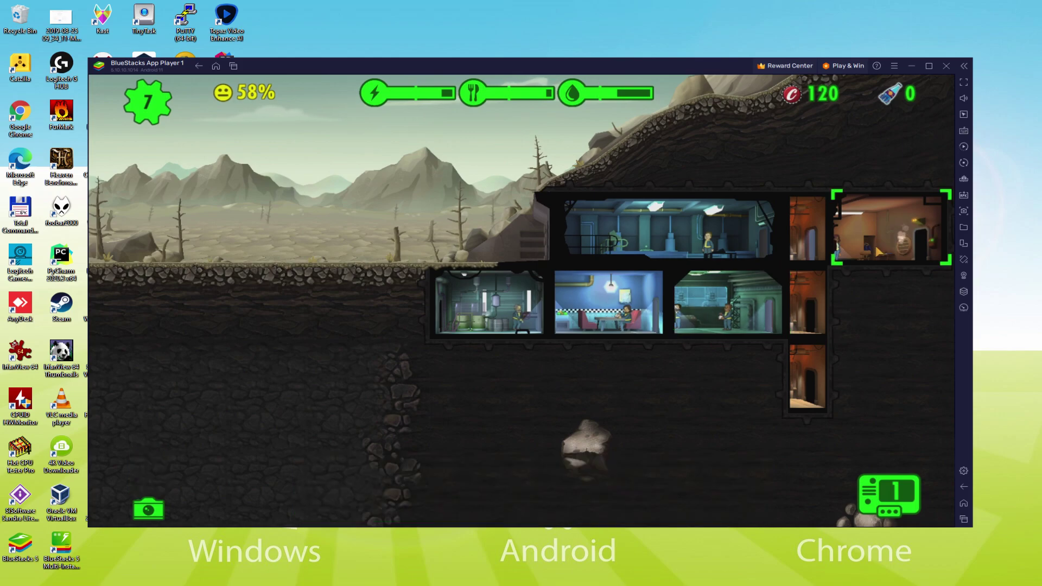
click(706, 217)
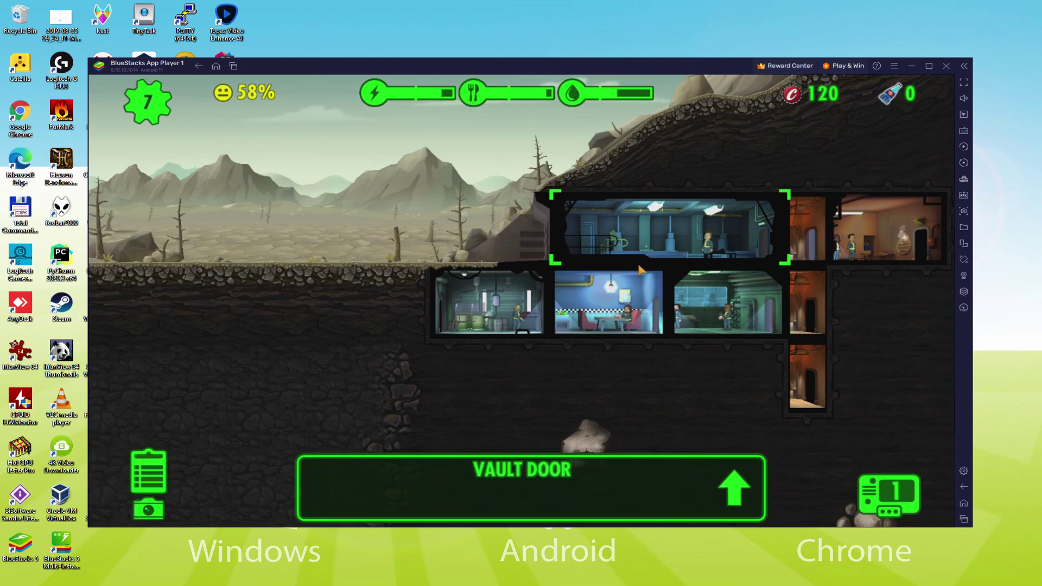
drag(675, 390, 414, 380)
click(577, 359)
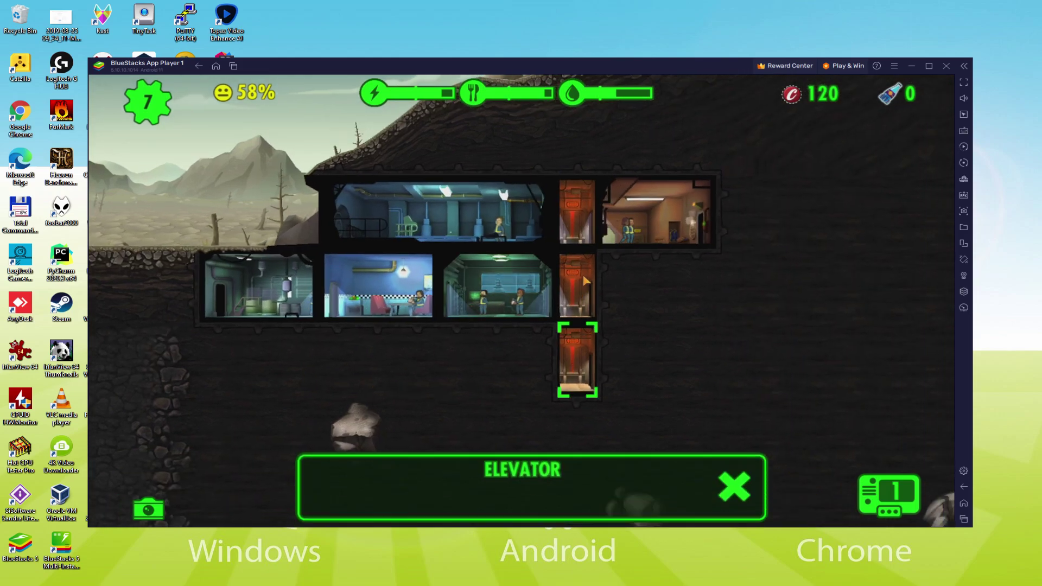